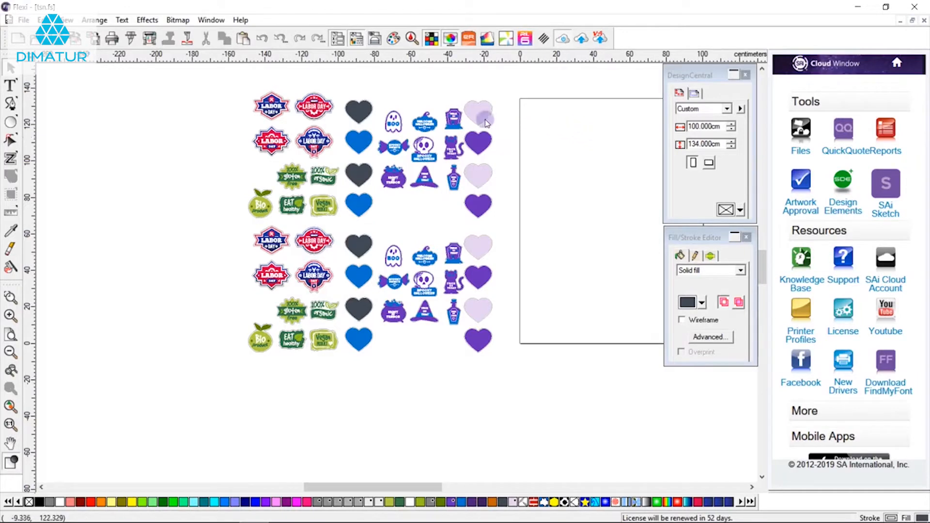
# Nest all the stickers with the Nest command on a 134 cm panel, using 0.5 cm spacing and 90° rotation.
pyautogui.moveTo(223, 77); pyautogui.dragTo(570, 373)
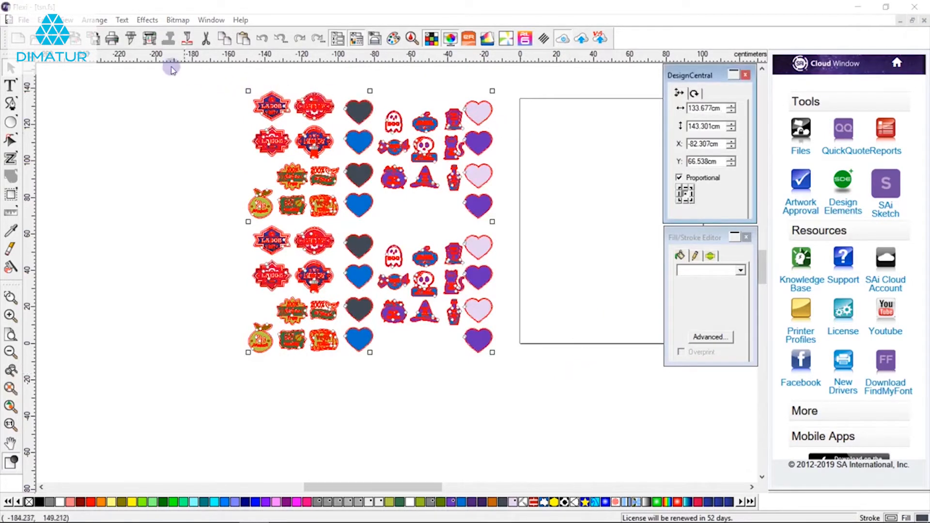
pyautogui.click(95, 20)
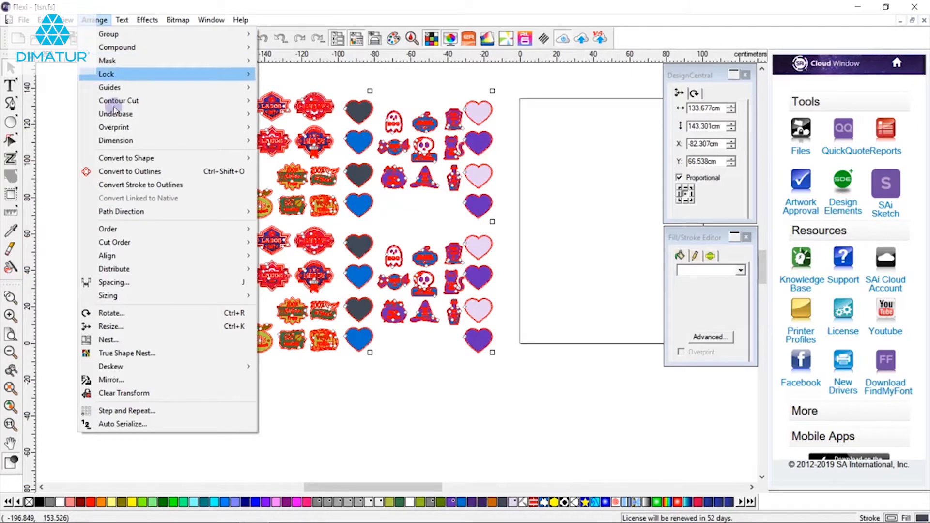
pyautogui.click(178, 348)
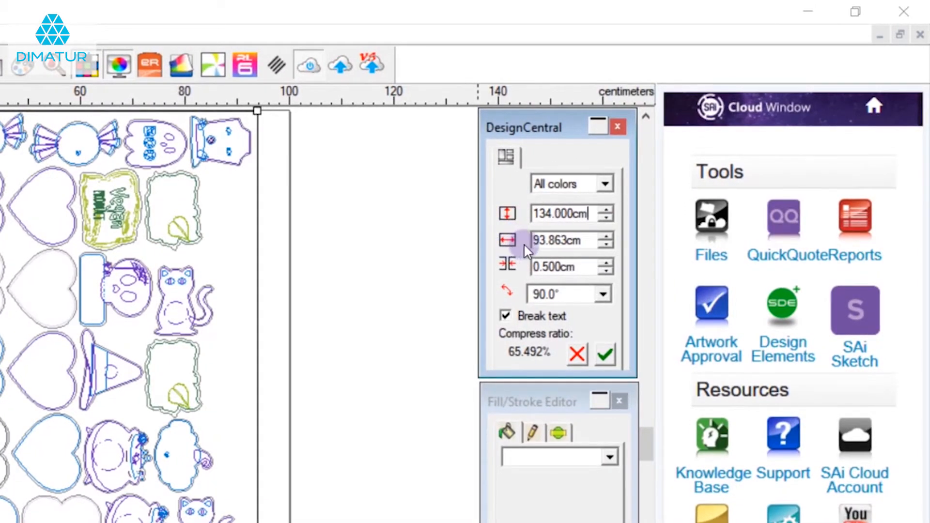
pyautogui.moveTo(589, 242); pyautogui.dragTo(526, 241)
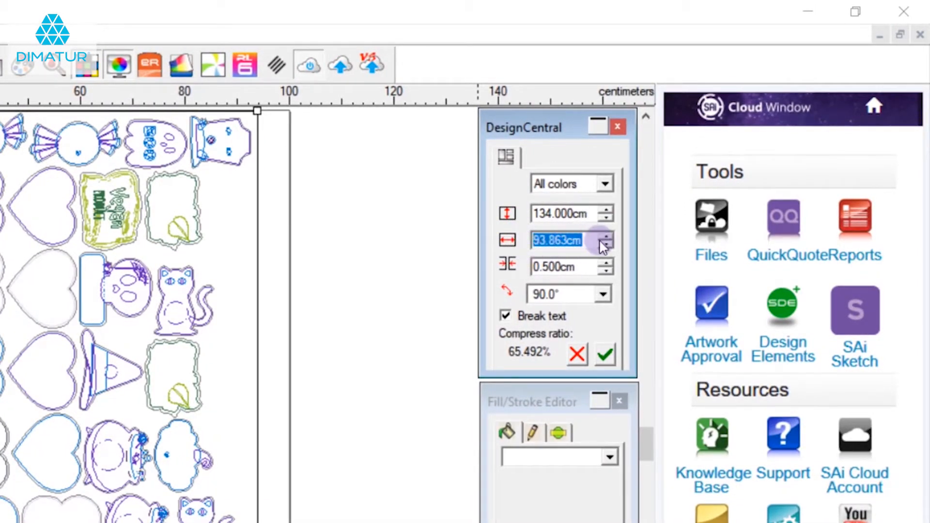
pyautogui.click(588, 266)
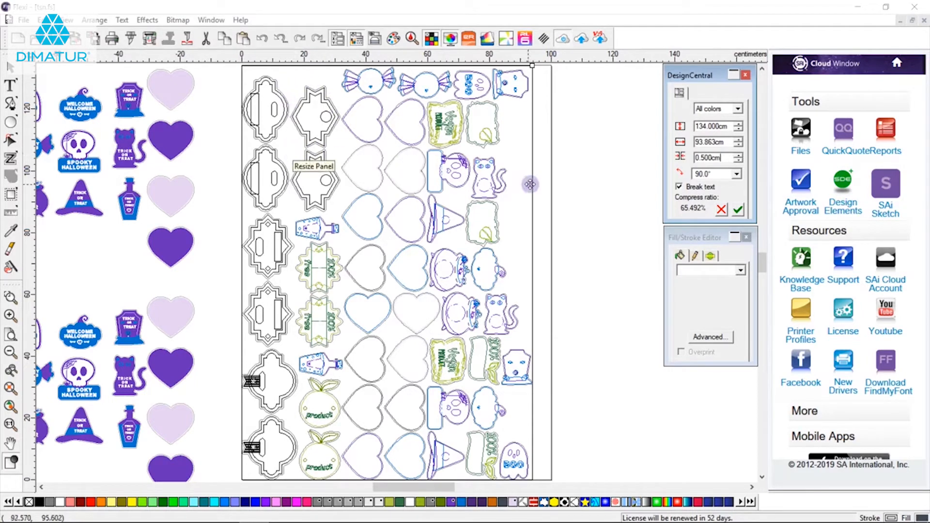
pyautogui.click(737, 209)
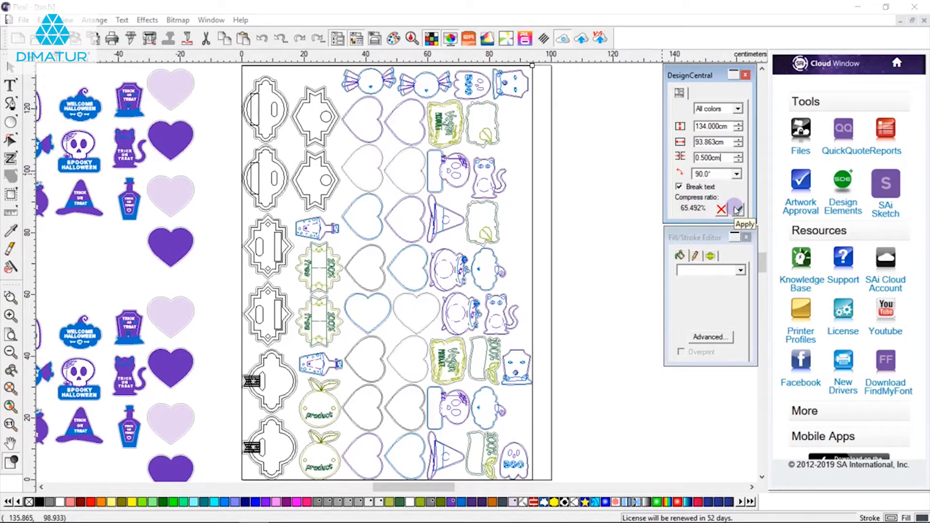
pyautogui.click(737, 209)
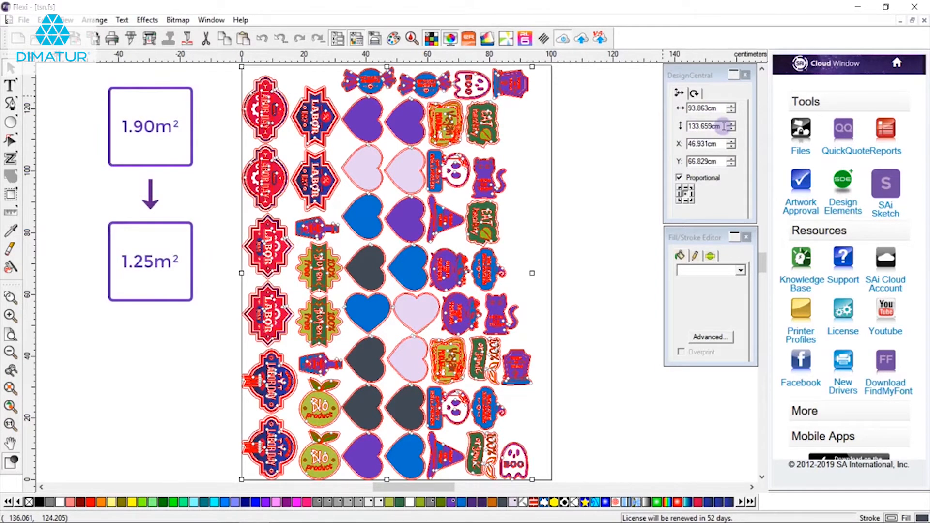
# Check the overall width and height of the nested stickers.
pyautogui.doubleClick(709, 107)
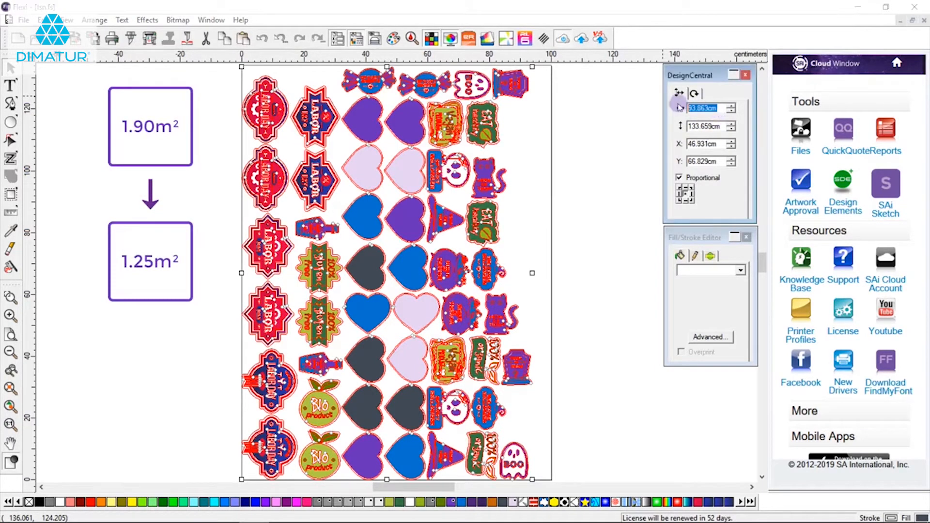
pyautogui.click(718, 108)
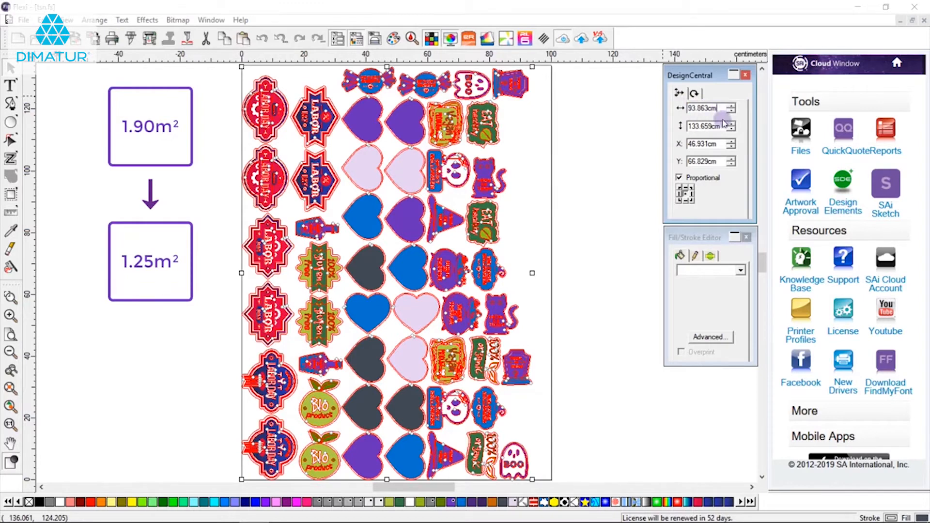
pyautogui.doubleClick(725, 126)
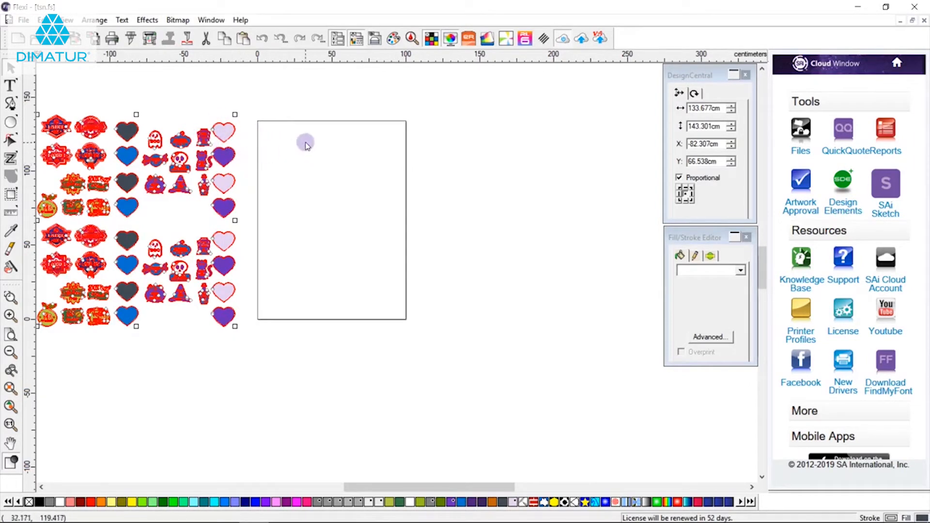
# Apply True Shape Nest to all the original stickers with a 100 cm panel width, 0.2 cm spacing, 15° rotation and one copy.
pyautogui.click(284, 331)
pyautogui.moveTo(291, 353); pyautogui.dragTo(37, 106)
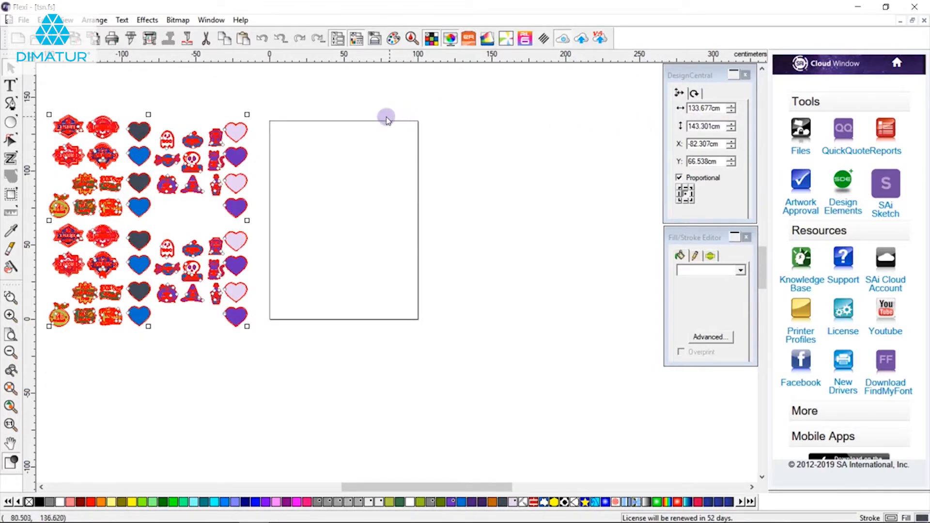
pyautogui.click(94, 20)
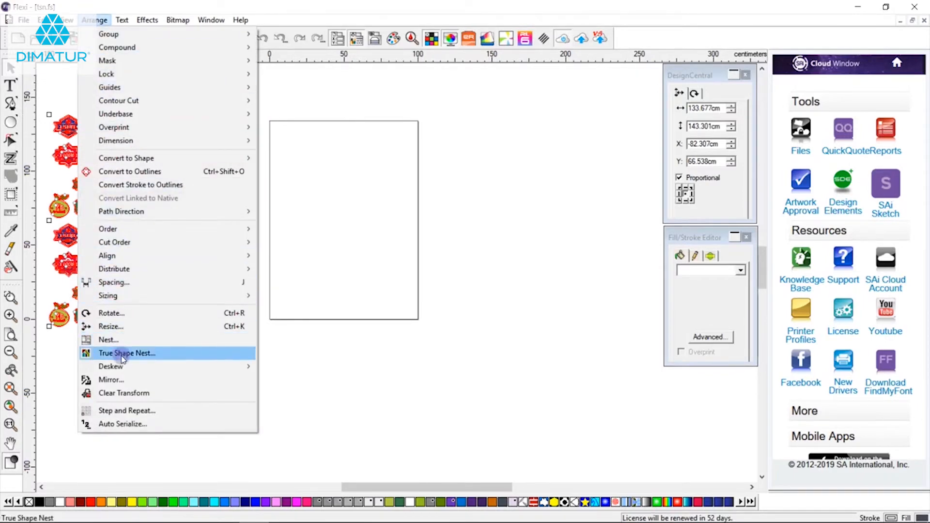
pyautogui.click(187, 361)
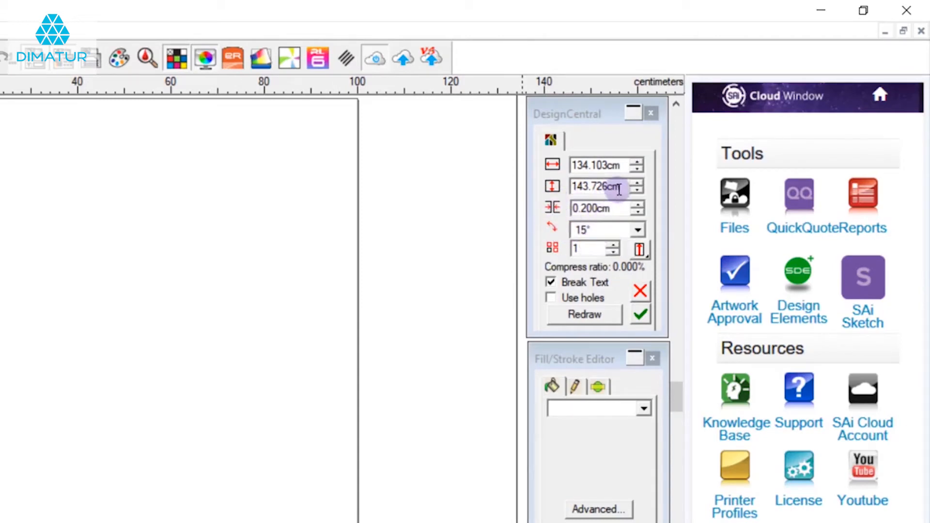
pyautogui.moveTo(623, 166); pyautogui.dragTo(549, 176)
pyautogui.write('100')
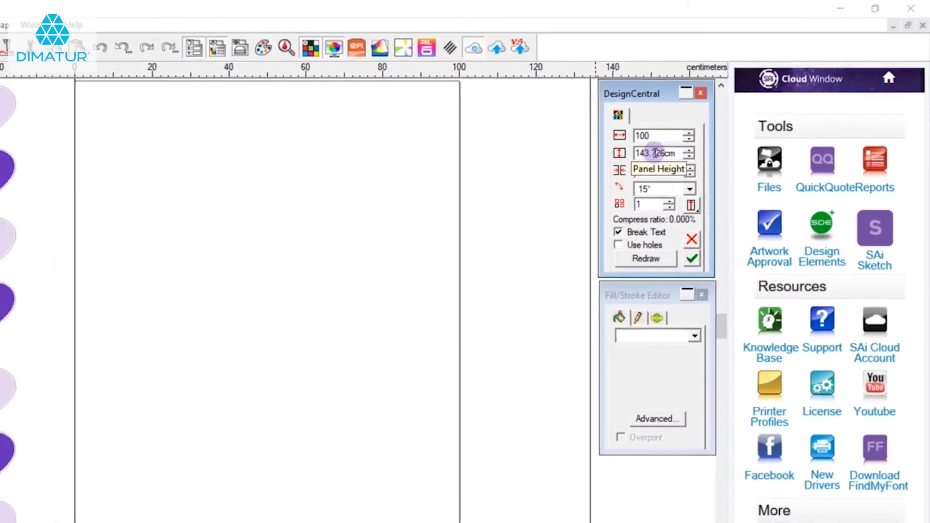
pyautogui.click(619, 173)
pyautogui.press('Tab')
pyautogui.press('Tab')
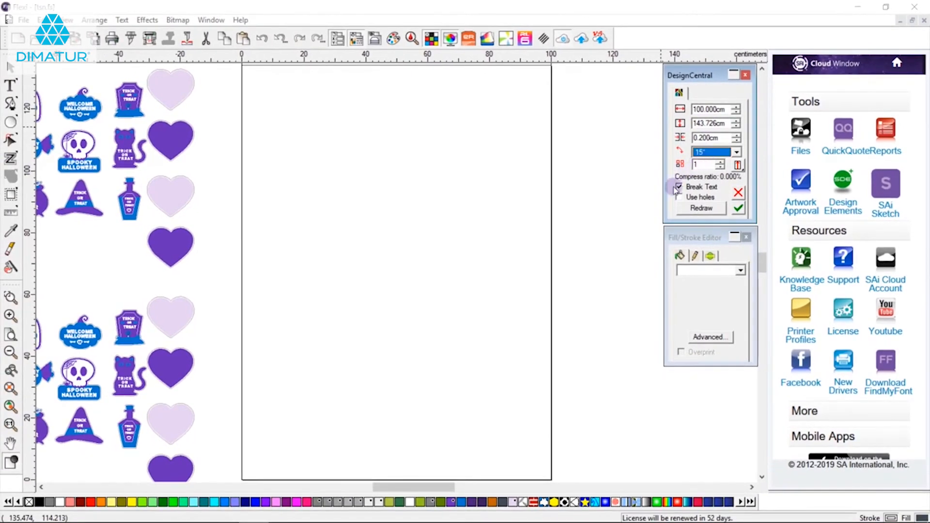
pyautogui.click(738, 209)
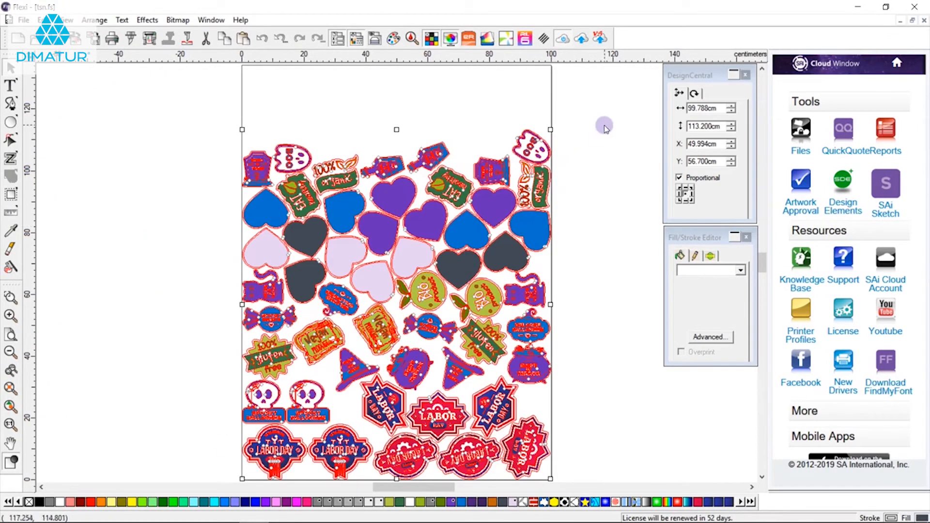
# Check the true-shape nest's overall width and height, and inspect how closely the stickers are packed across the page.
pyautogui.click(722, 108)
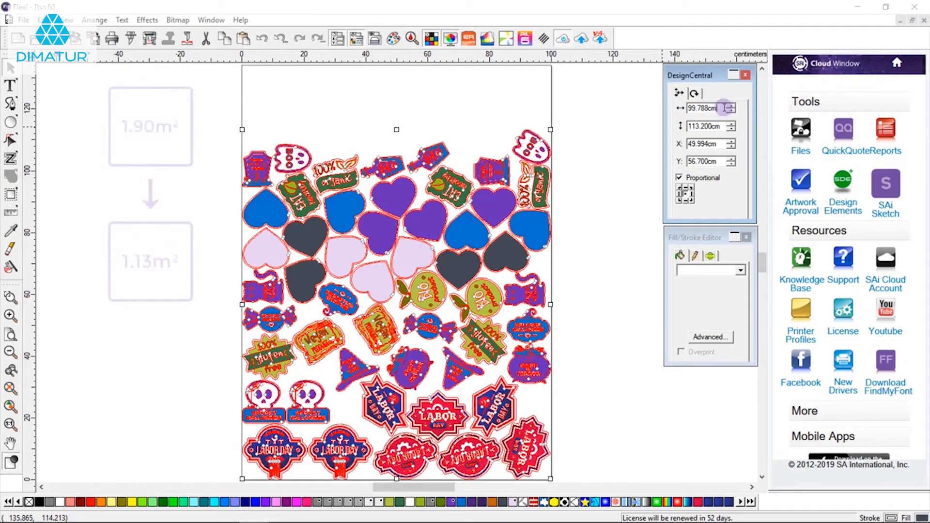
pyautogui.doubleClick(725, 109)
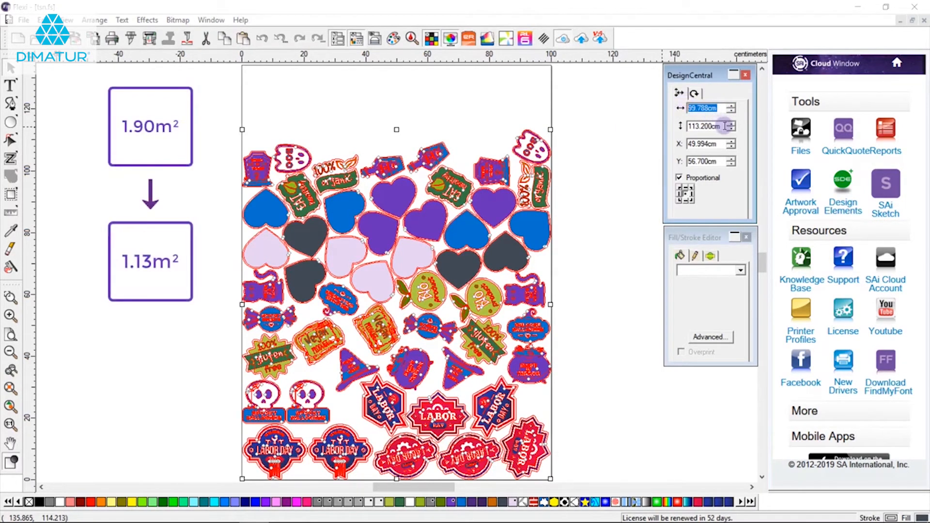
pyautogui.doubleClick(725, 126)
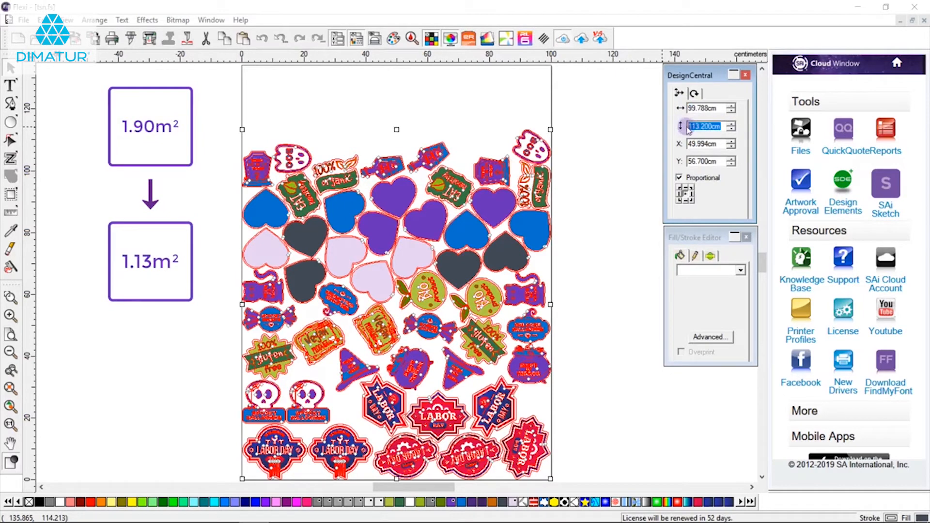
pyautogui.click(597, 182)
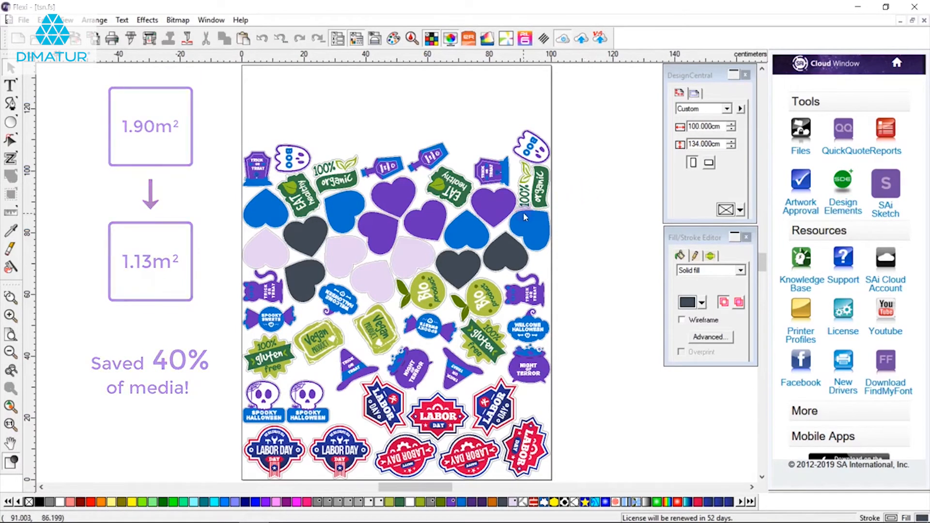
pyautogui.scroll(2, 549, 204)
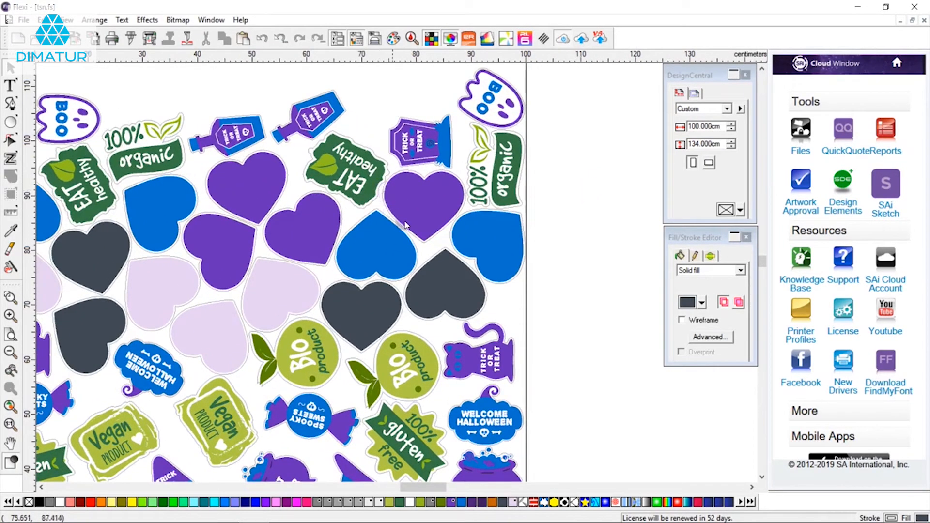
pyautogui.scroll(-2, 418, 251)
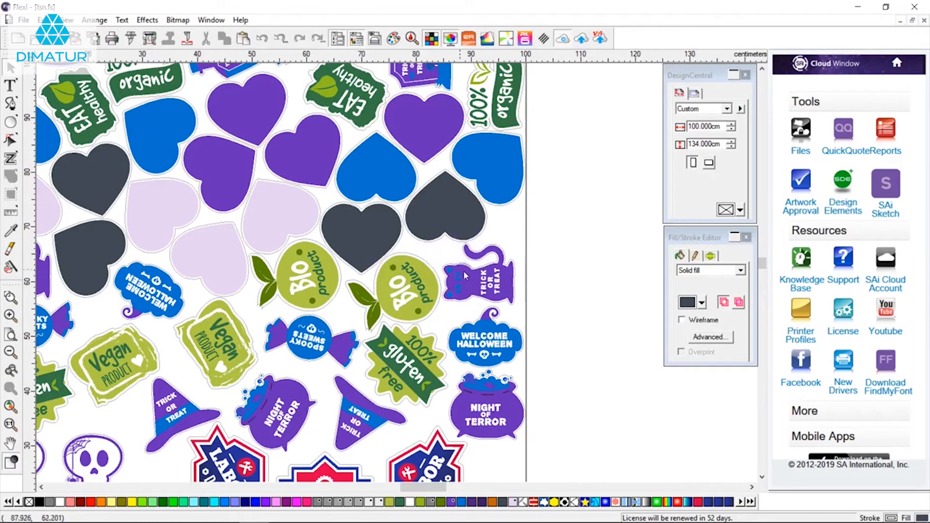
pyautogui.scroll(-6, 460, 252)
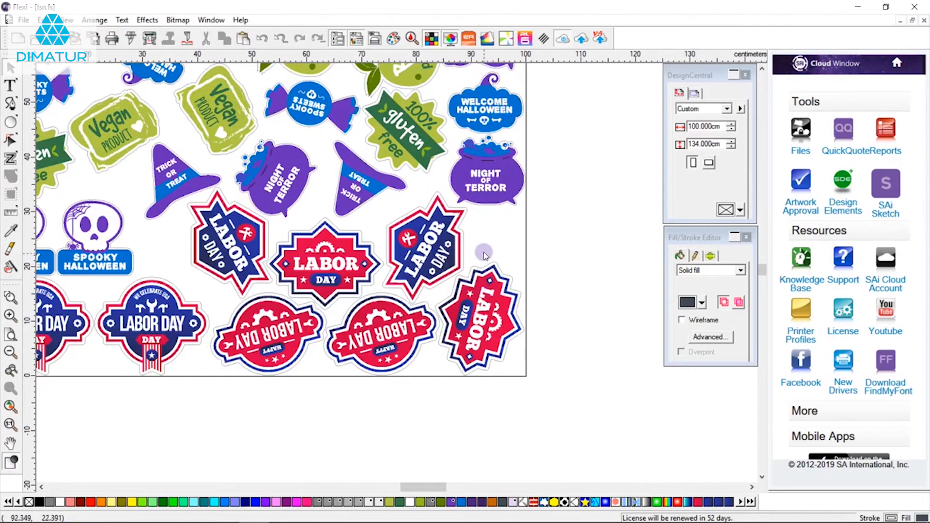
pyautogui.scroll(-5, 344, 211)
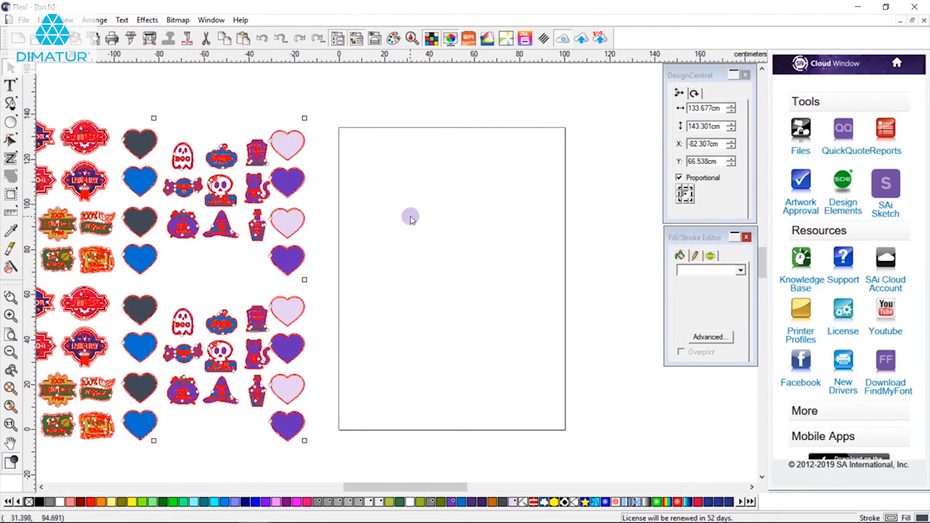
# Apply True Shape Nest to all the original stickers with three copies, a 100 cm panel width, 0.2 cm spacing and 15° rotation.
pyautogui.scroll(-3, 409, 217)
pyautogui.click(403, 313)
pyautogui.moveTo(96, 129); pyautogui.dragTo(363, 433)
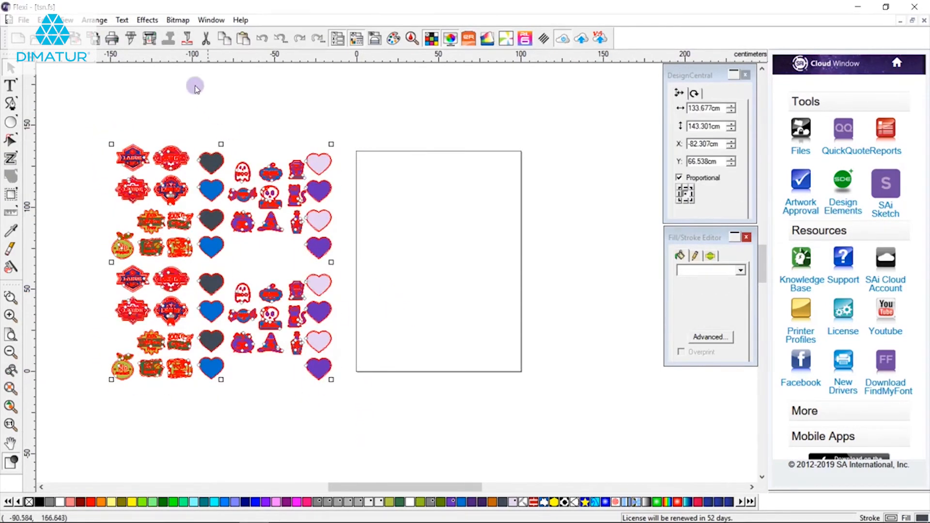
pyautogui.click(97, 22)
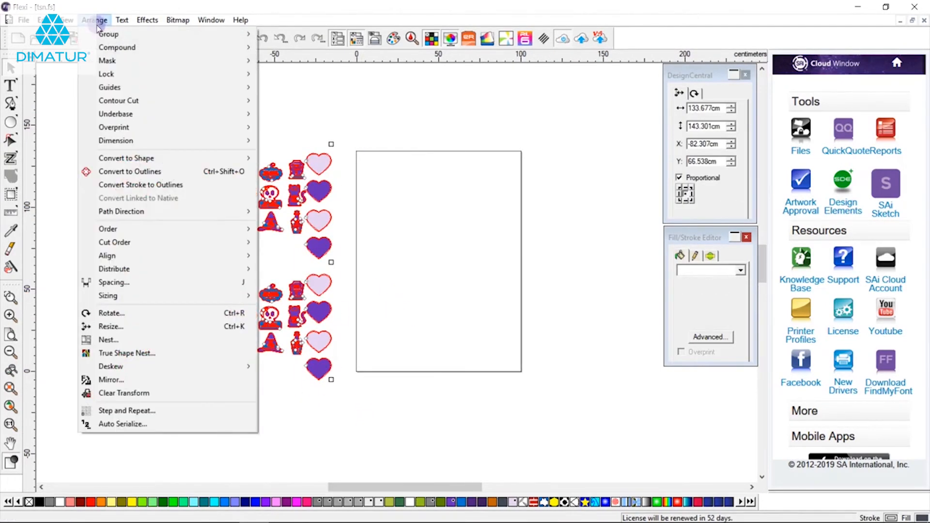
pyautogui.click(148, 354)
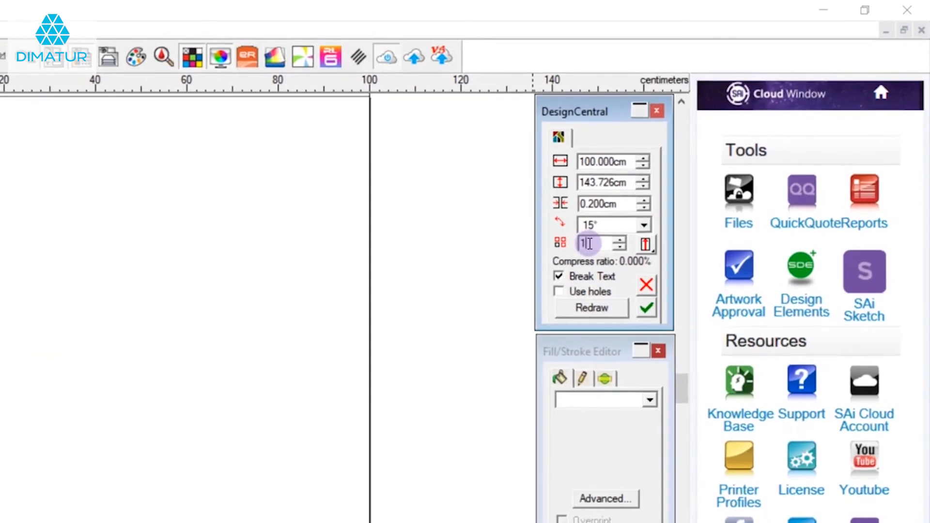
pyautogui.click(618, 240)
pyautogui.click(619, 241)
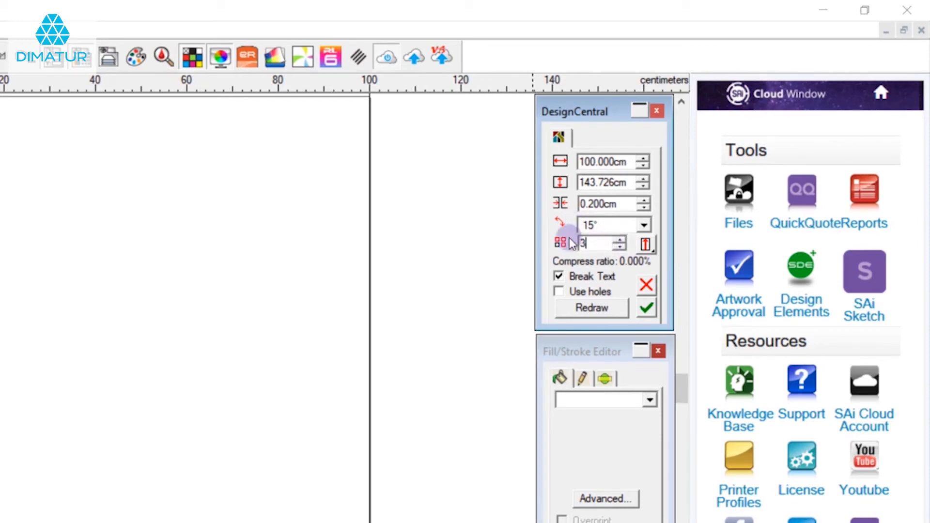
pyautogui.moveTo(625, 161); pyautogui.dragTo(587, 161)
pyautogui.click(591, 162)
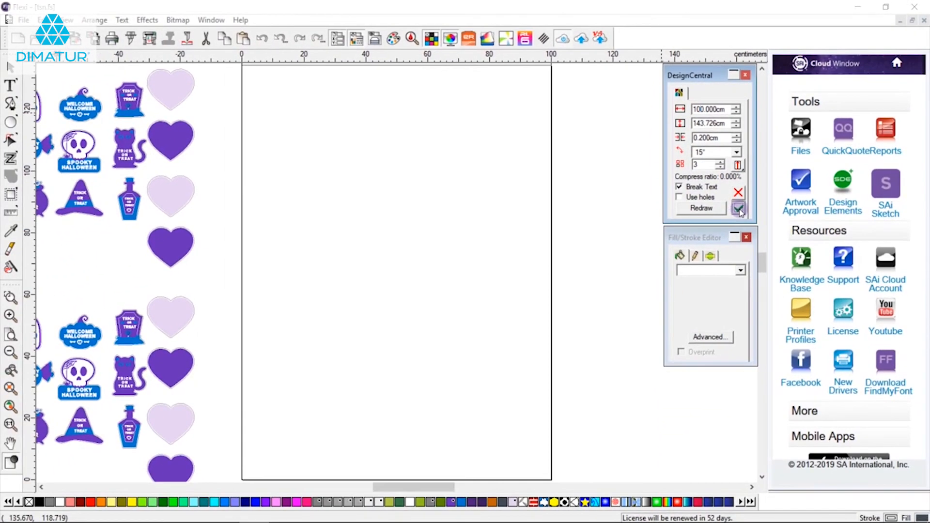
pyautogui.click(739, 209)
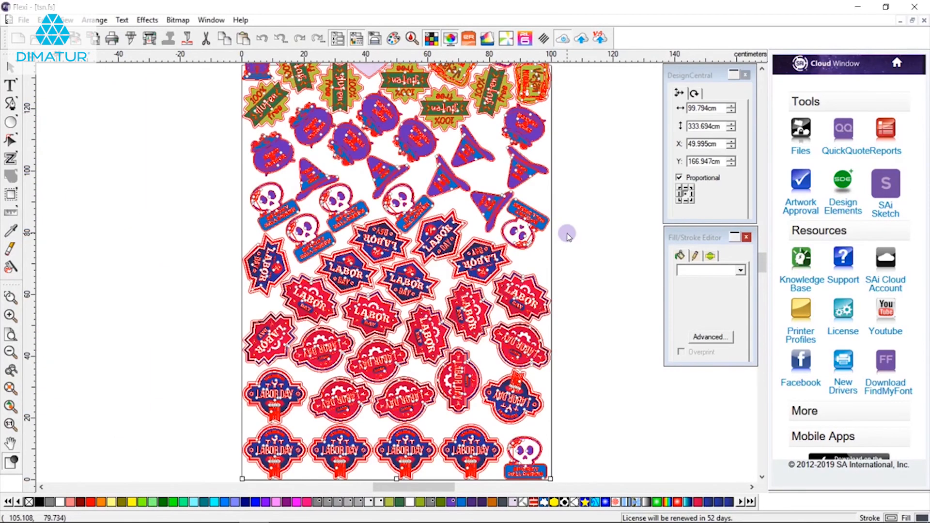
# Examine the full three-copy nested layout from end to end, including its overall dimensions.
pyautogui.scroll(-4, 503, 228)
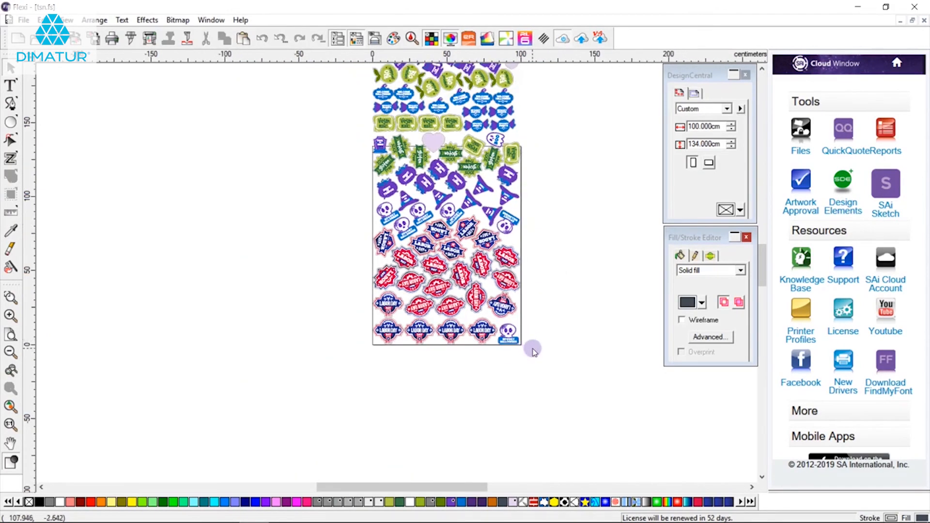
pyautogui.moveTo(534, 349); pyautogui.dragTo(560, 320)
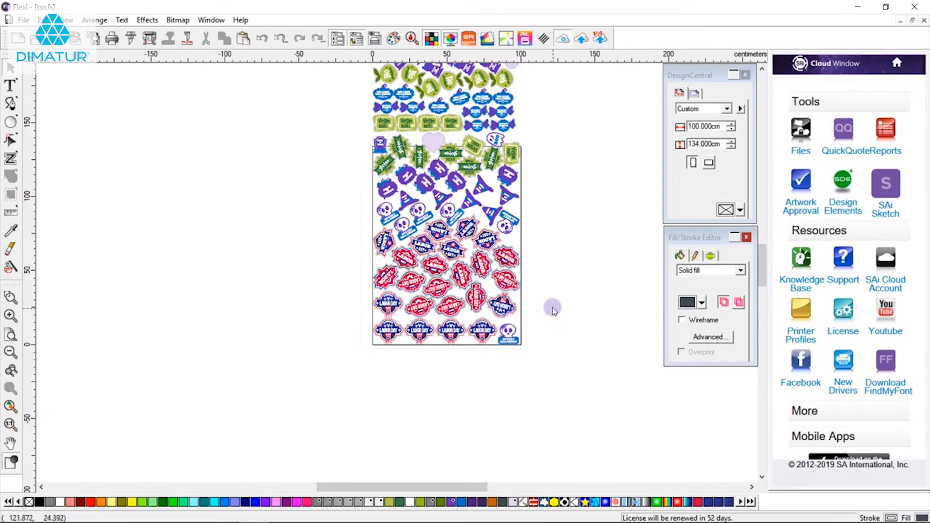
pyautogui.scroll(2, 546, 241)
pyautogui.scroll(6, 546, 241)
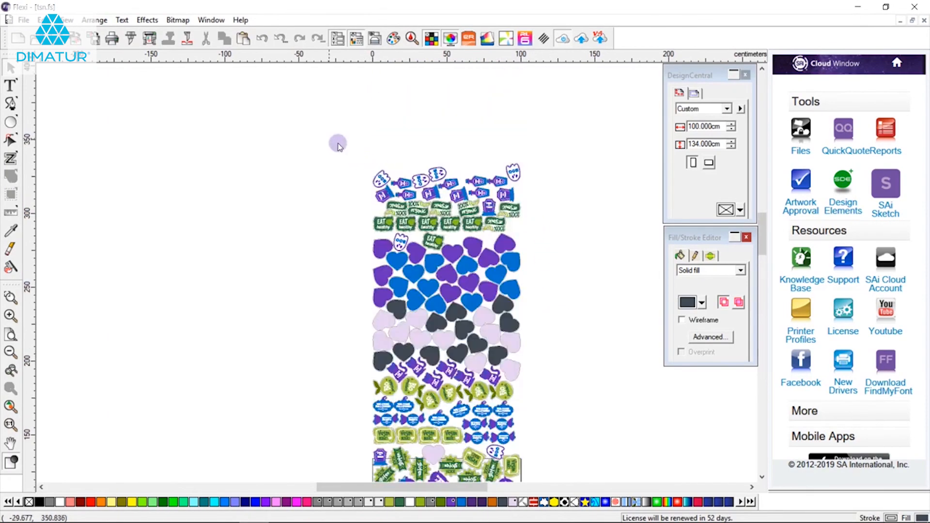
pyautogui.moveTo(343, 146); pyautogui.dragTo(561, 347)
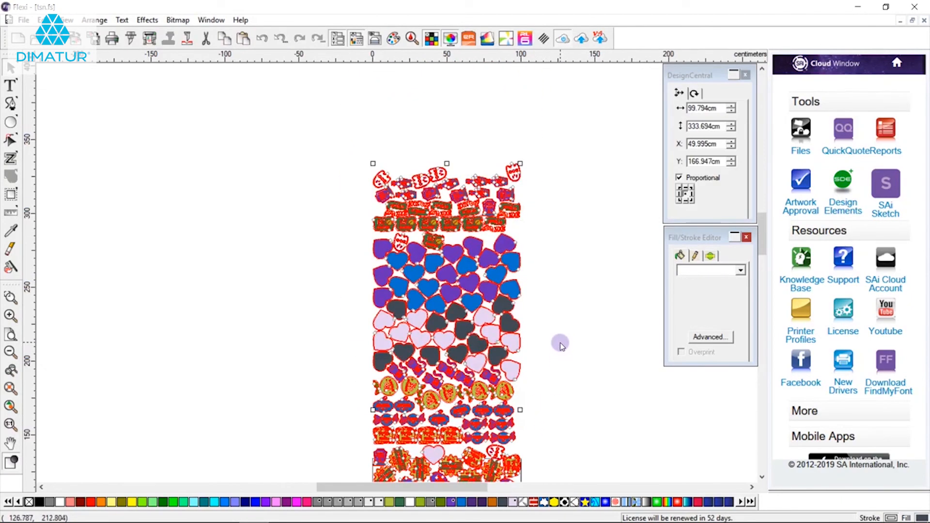
pyautogui.scroll(-4, 561, 346)
pyautogui.click(559, 394)
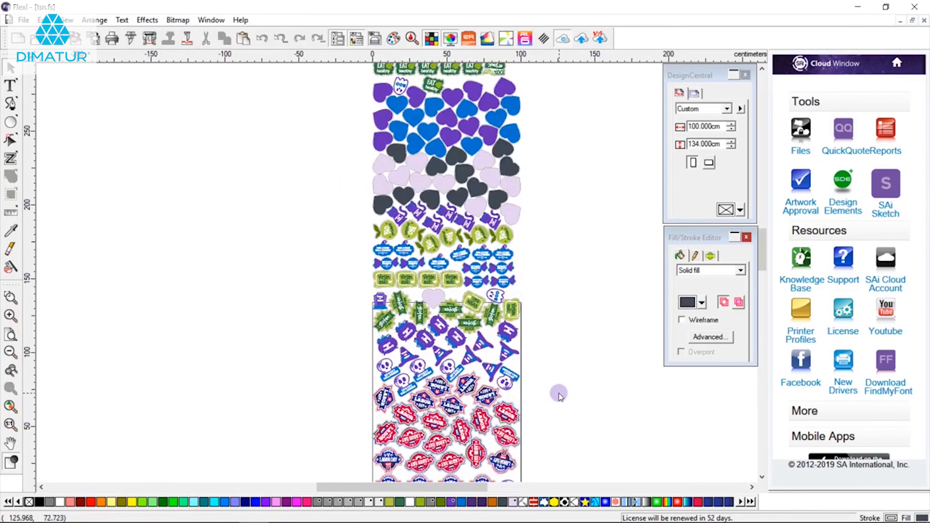
pyautogui.scroll(-4, 559, 394)
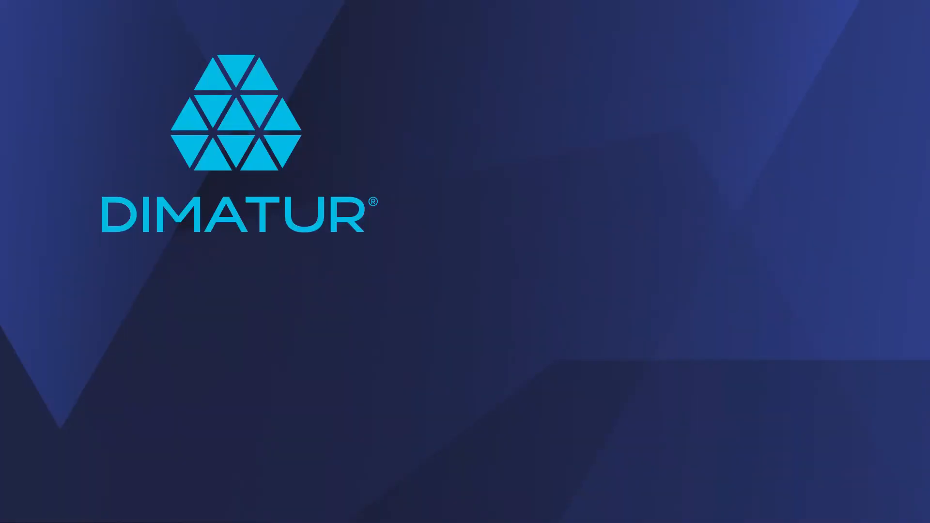